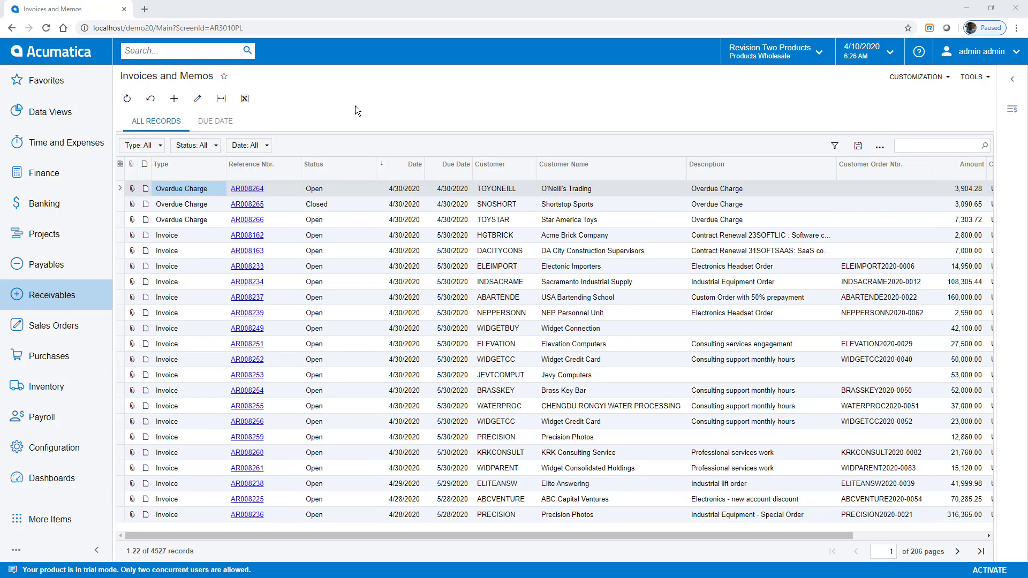
Step: Open the first overdue charge for O'Neill's Trading and open the Common Settings Attributes form in a new browser tab
click(253, 190)
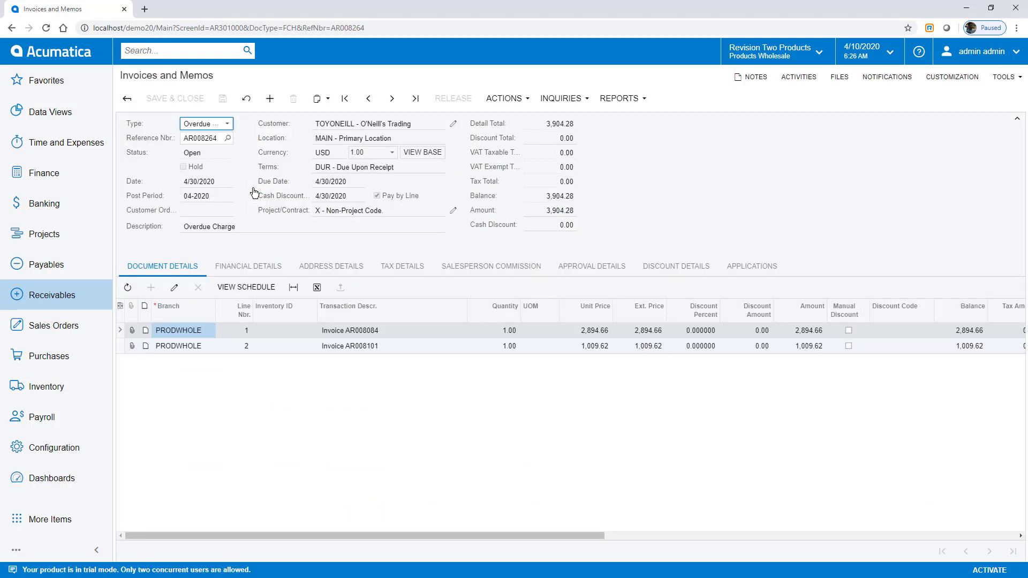
click(211, 49)
text(ttribute)
right_click(161, 228)
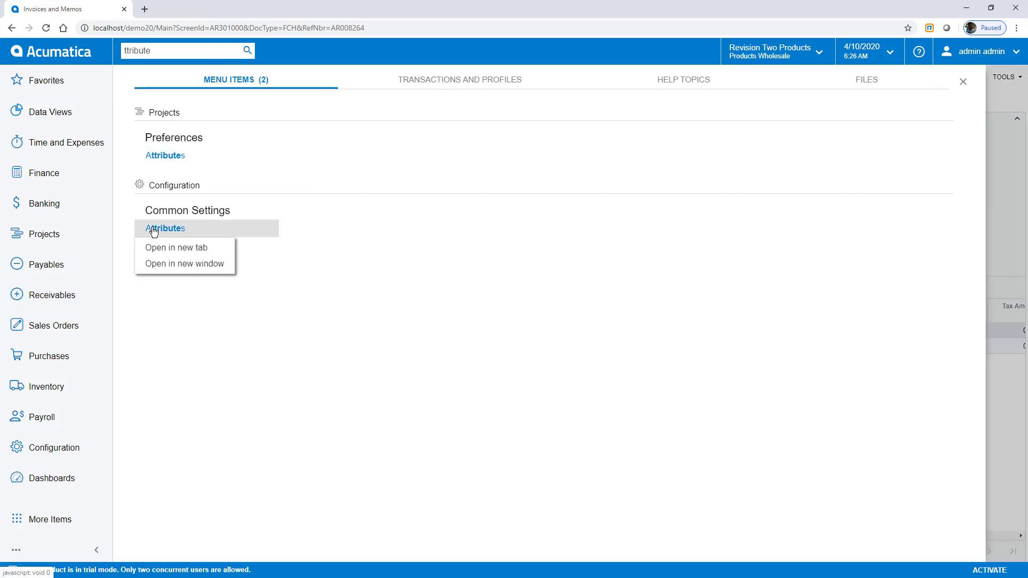
click(167, 248)
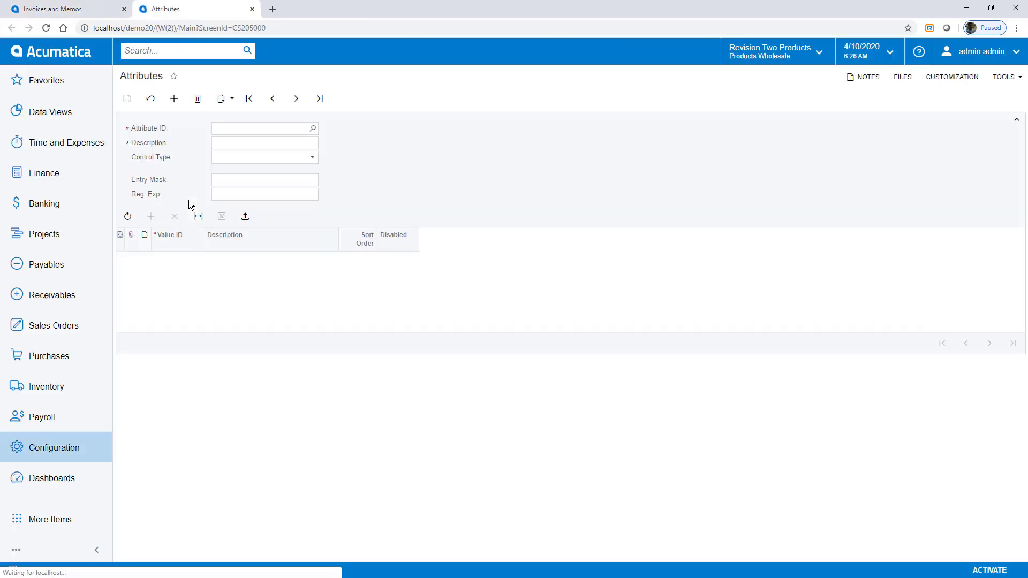
Step: Enter a new attribute with the ID EMPCOLLECT and the description "Collections specialist"
click(239, 133)
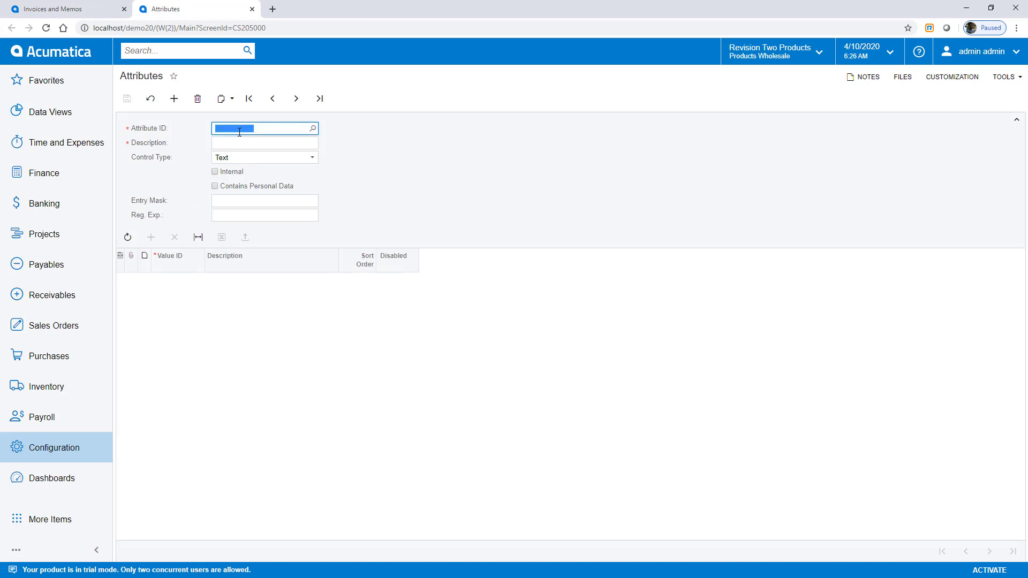
text(EMPCOLLECT)
key(Tab)
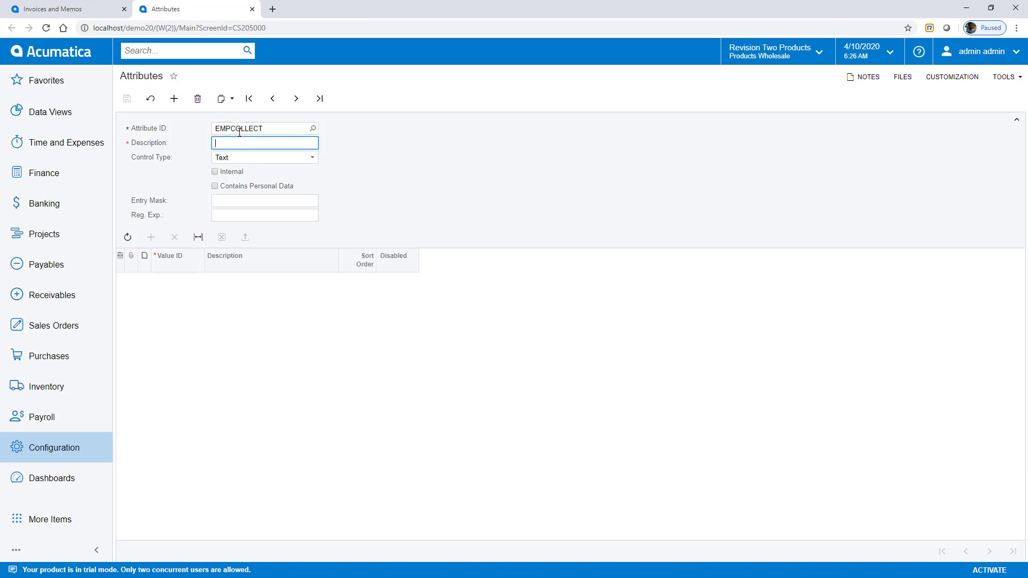
text(Collections specialist)
key(Tab)
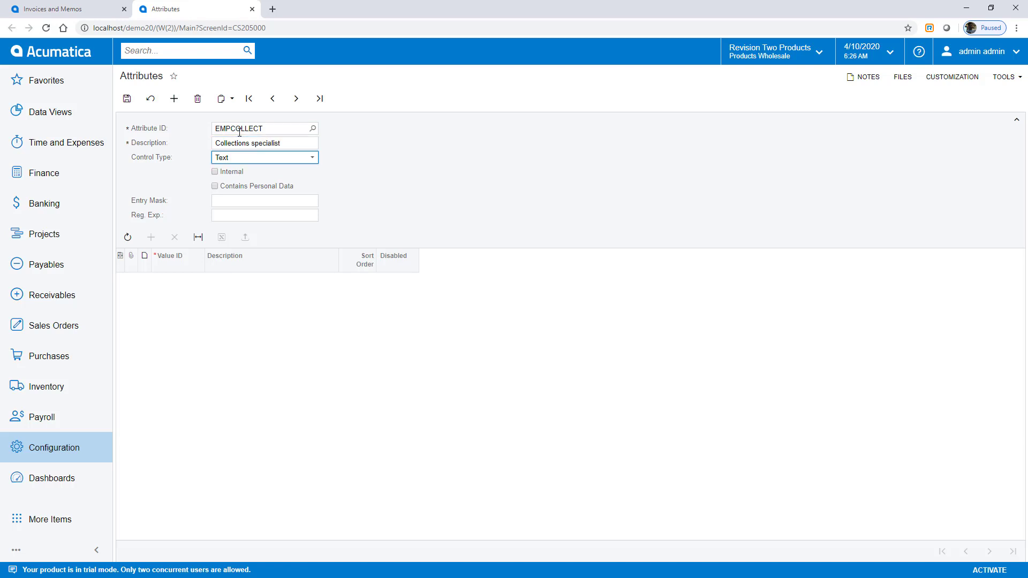
Step: Make the EMPCOLLECT attribute a Selector with schema object PX.Objects.EP.EPEmployee and schema field AcctCD, and save it
key(s)
click(313, 159)
click(314, 158)
click(301, 200)
text(employee)
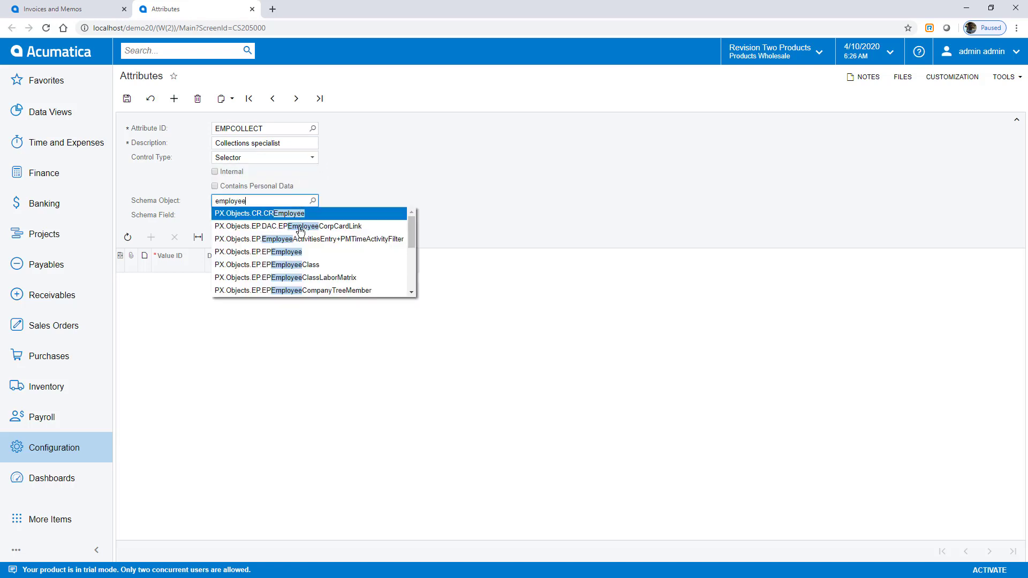
click(300, 252)
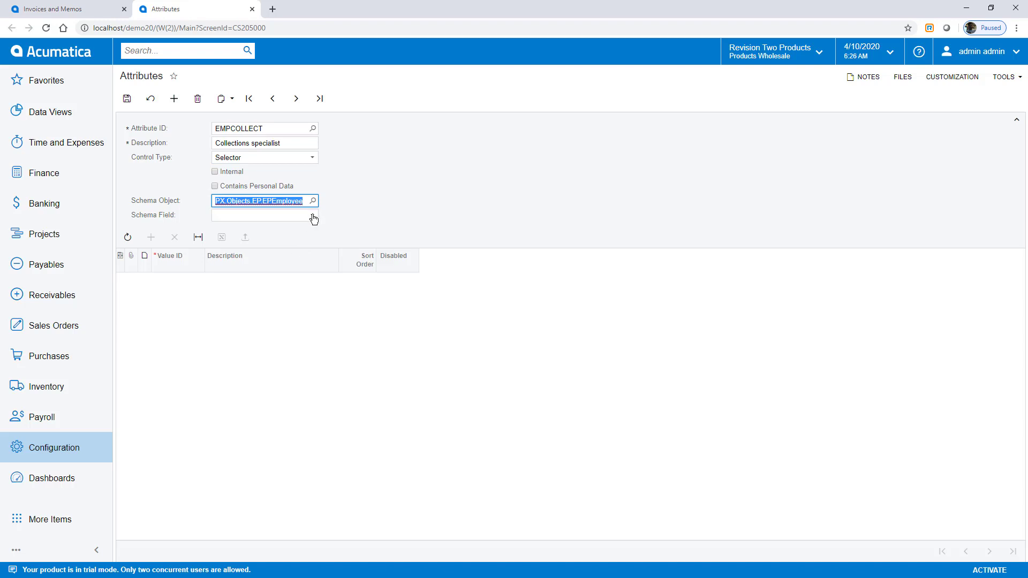
click(314, 216)
text(cd)
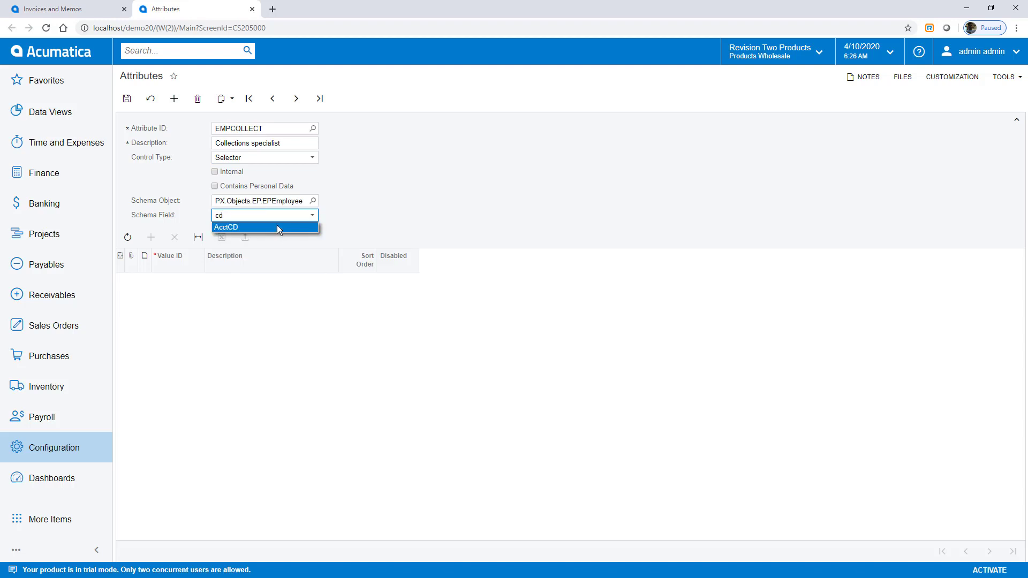
click(277, 227)
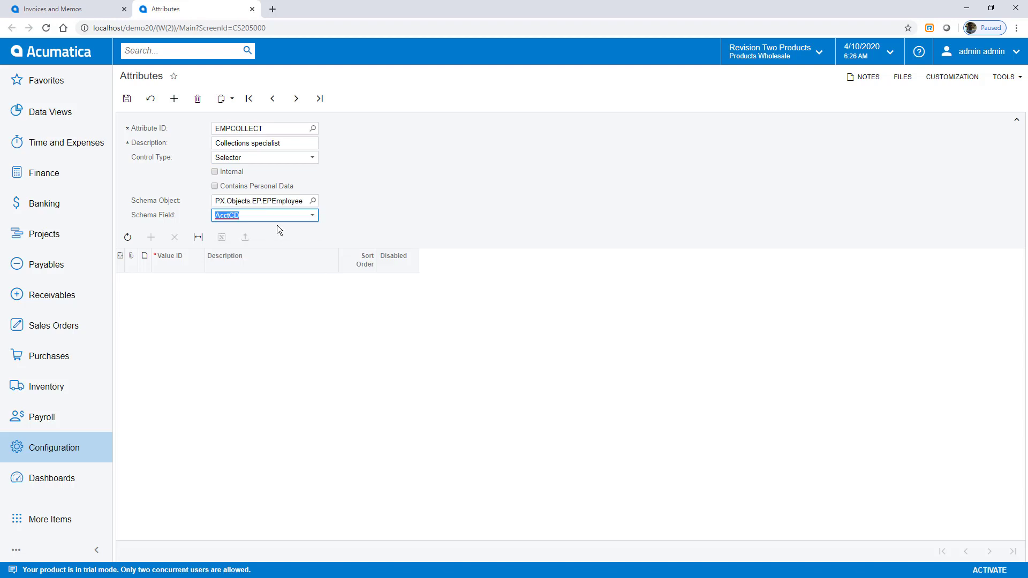
click(126, 100)
Step: Start another attribute with the ID TERMS and the description "Invoice Terms"
click(174, 99)
click(216, 123)
text(TERMS)
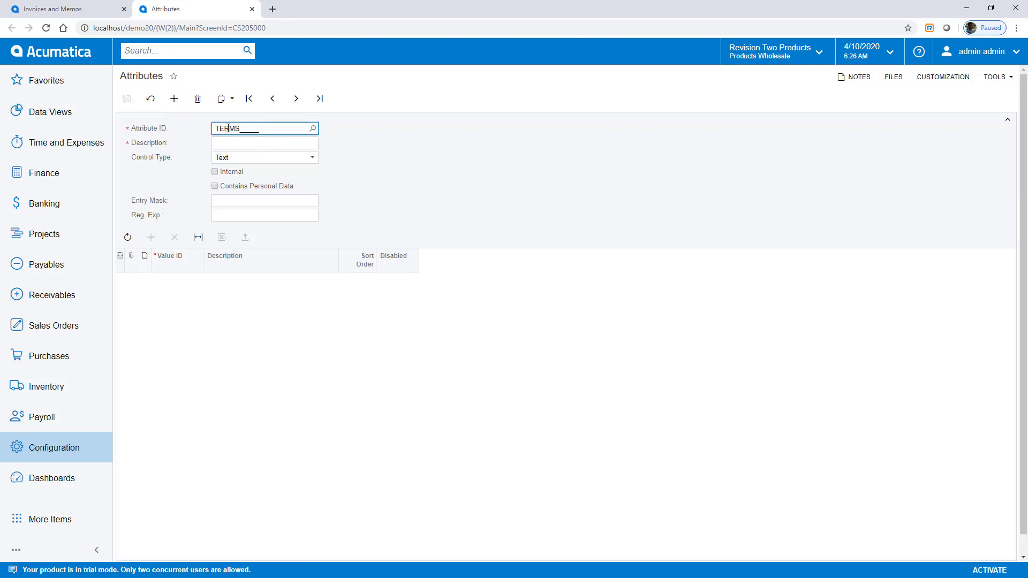
key(Tab)
text(Invoice Terms)
key(Tab)
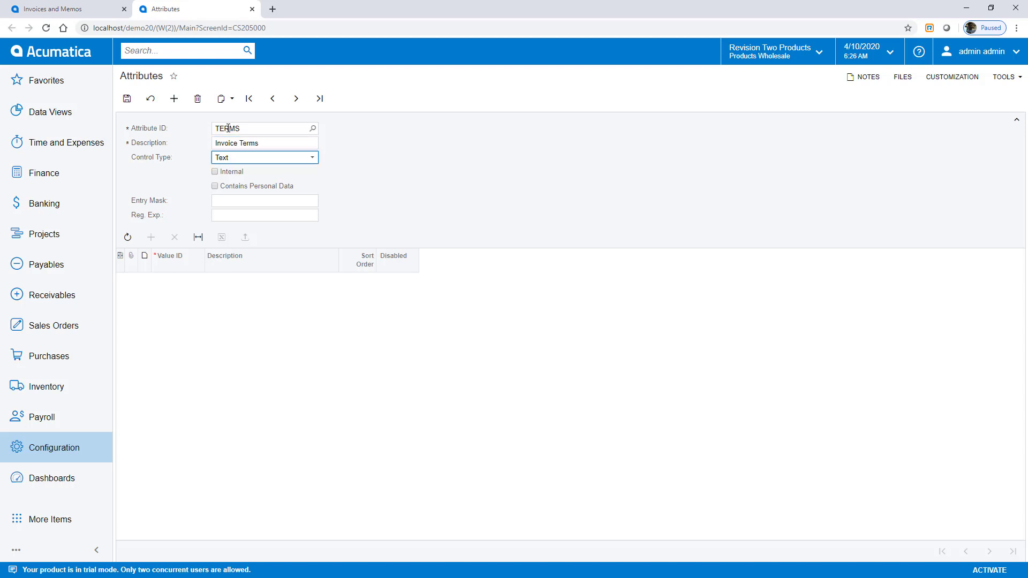
Step: Make the TERMS attribute a Selector with schema object PX.Objects.CS.Terms and schema field TermsID, and save it
key(s)
key(Tab)
text(t)
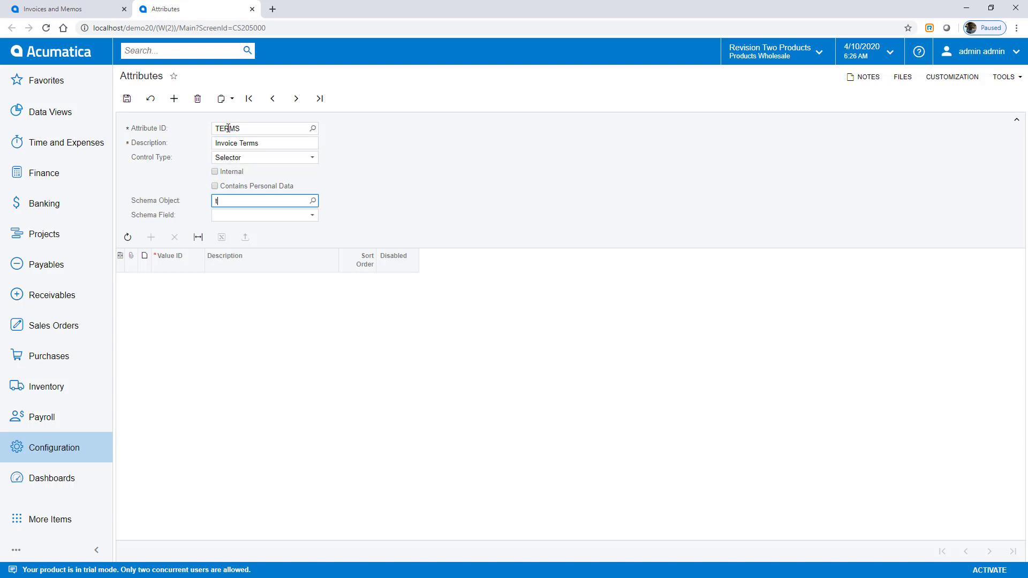
text(erm)
key(Down)
key(Down)
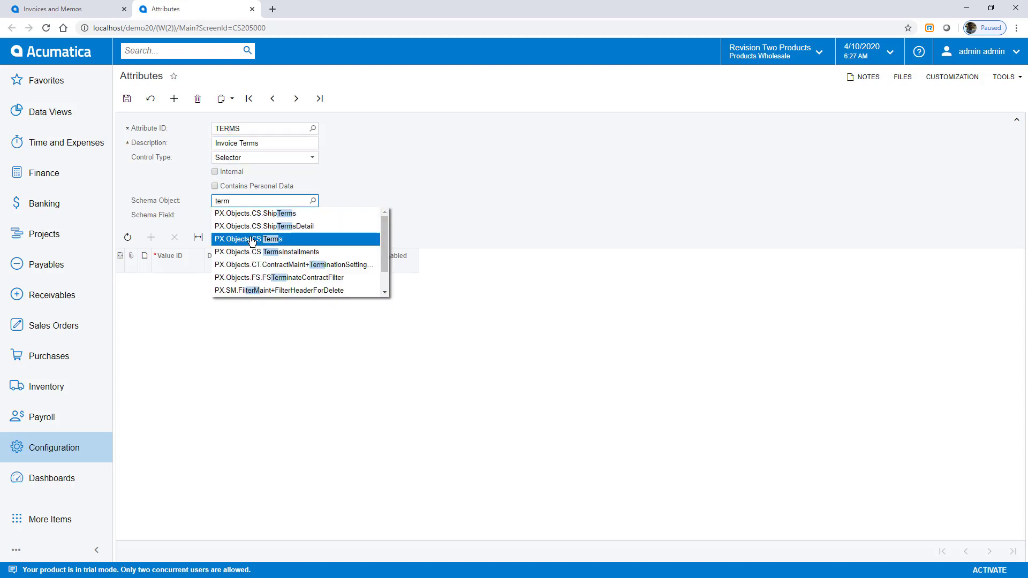
key(Tab)
click(312, 216)
click(290, 230)
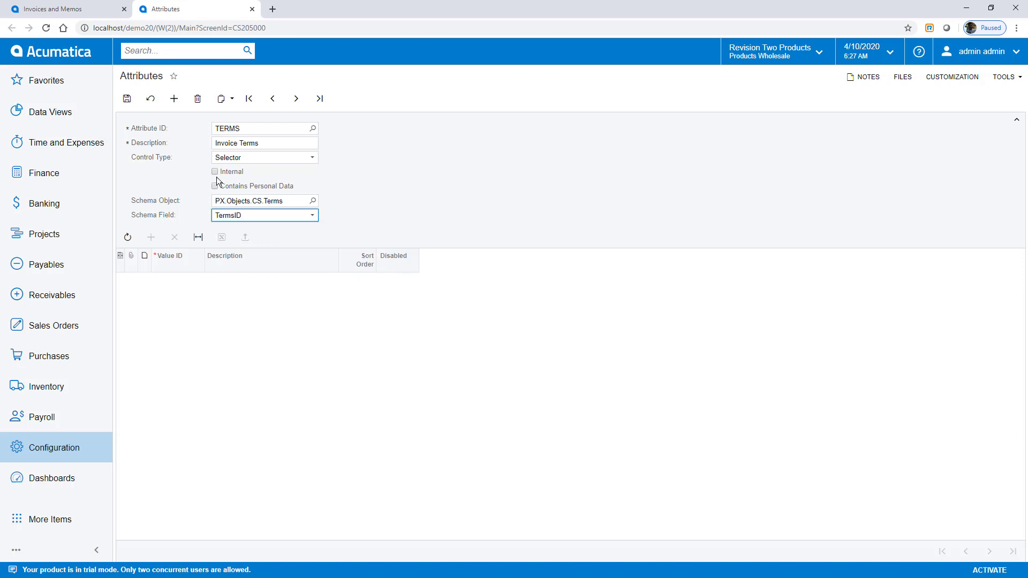
click(132, 105)
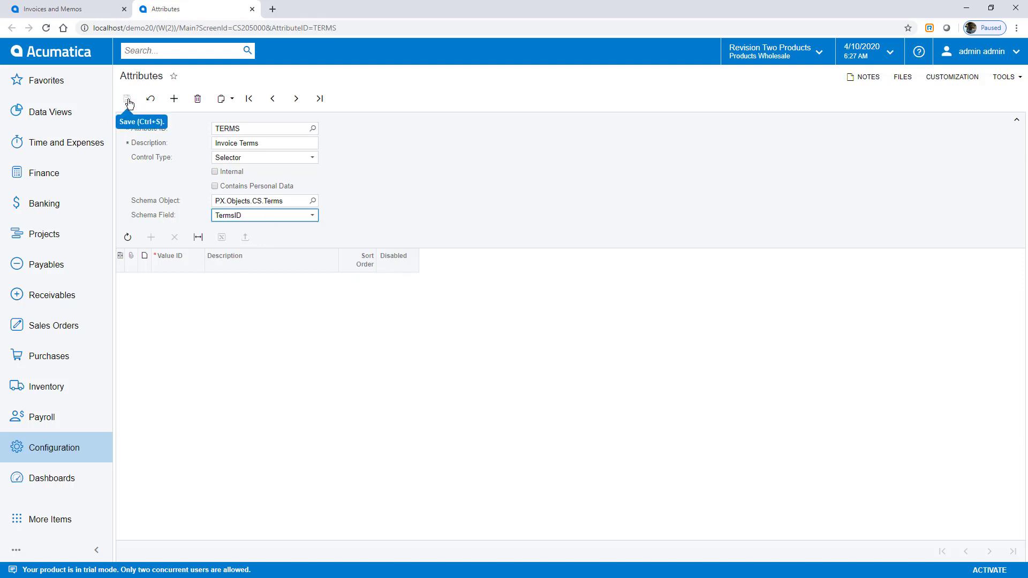
Step: Add EMPCOLLECT as a user-defined field on the Invoices and Memos form, in column 1, row 1
click(92, 10)
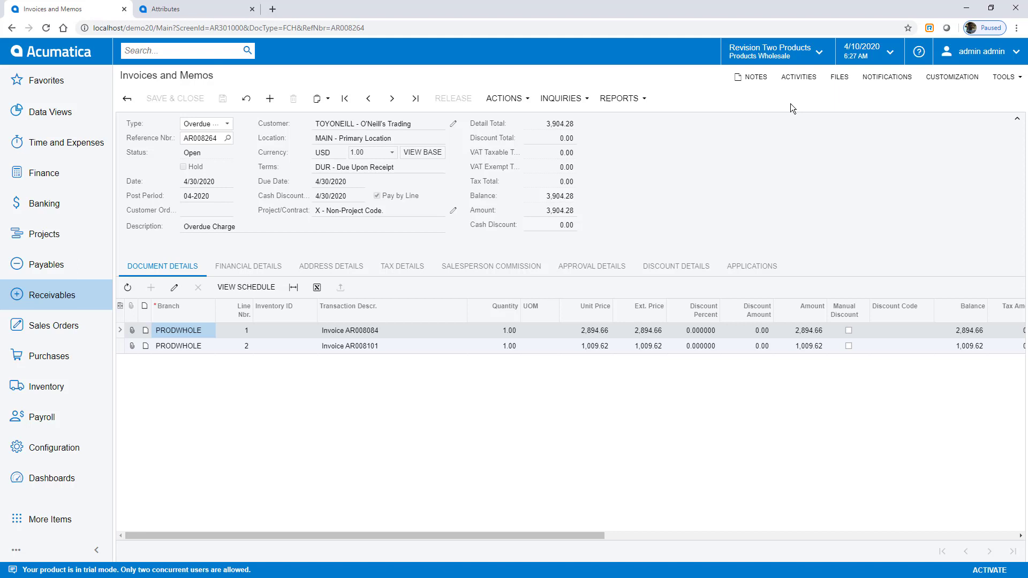
click(946, 79)
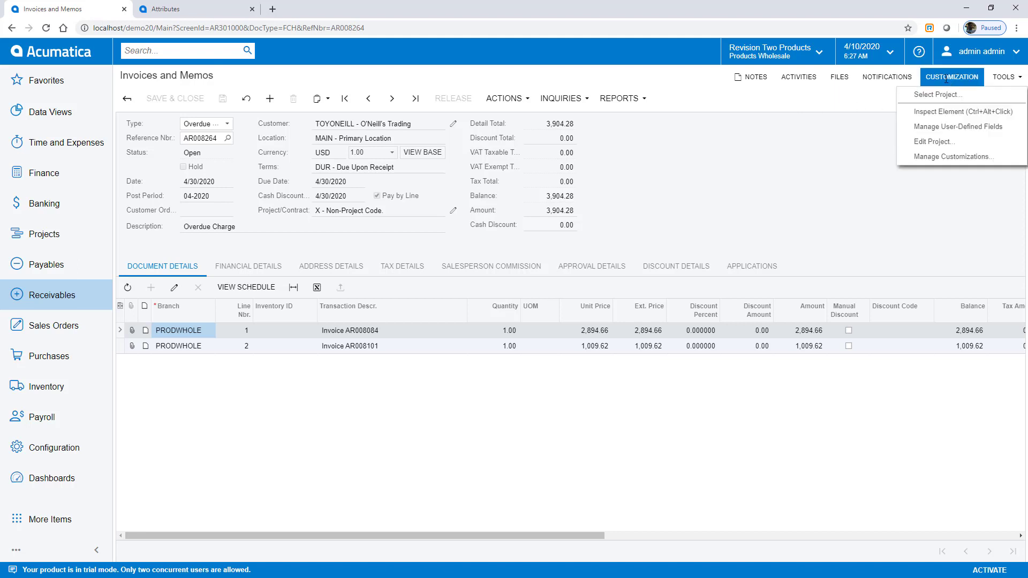
click(948, 128)
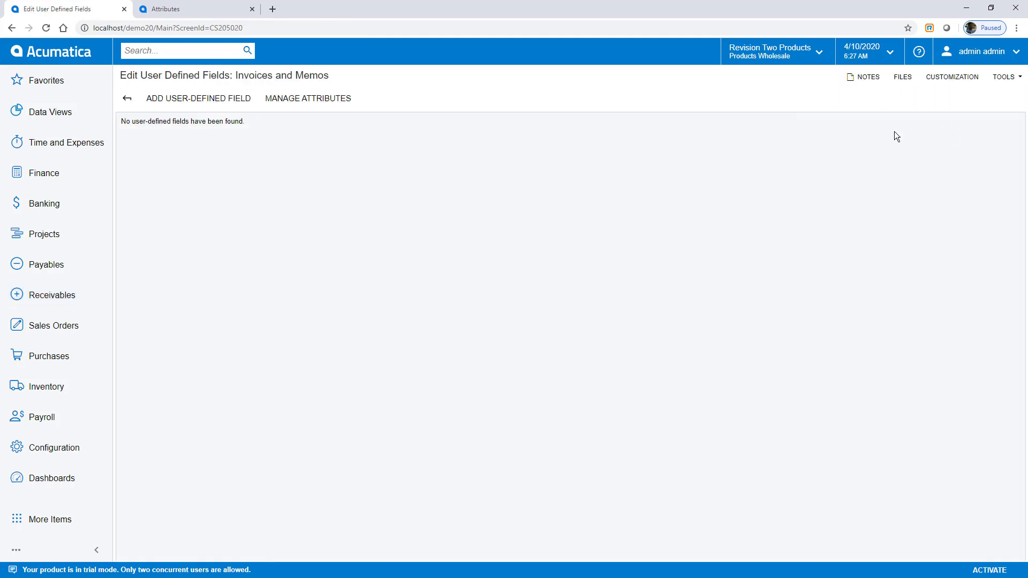
click(195, 98)
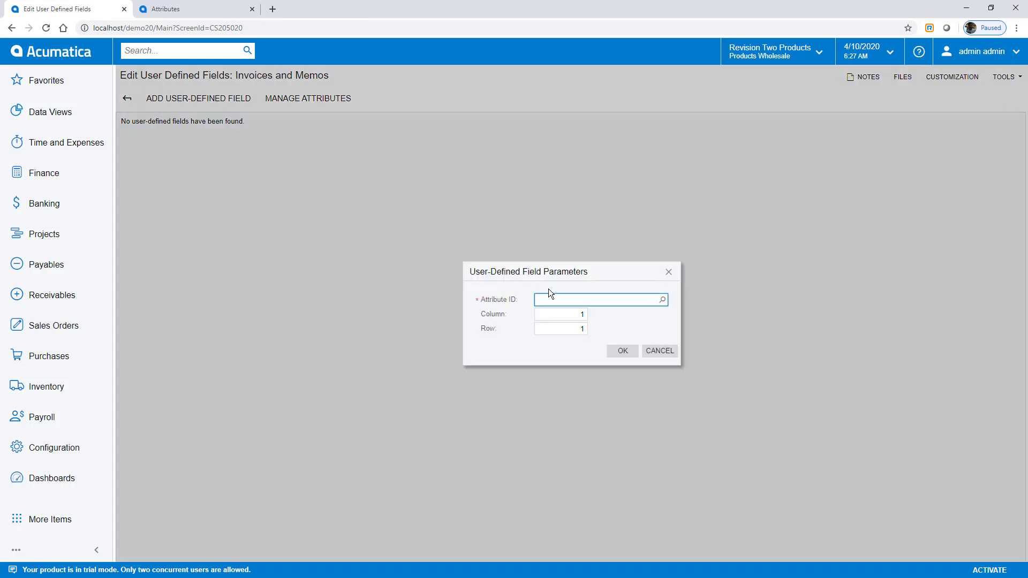
click(622, 350)
Step: Add the TERMS attribute as a second user-defined field in column 1, row 2, and return to the overdue charge
click(198, 98)
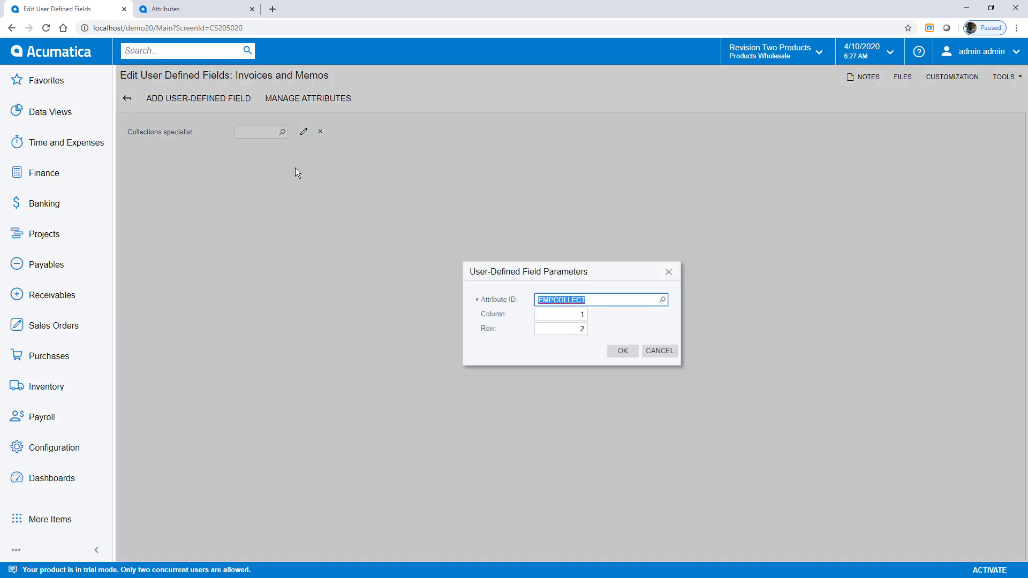
text(term)
click(550, 314)
click(623, 351)
click(127, 98)
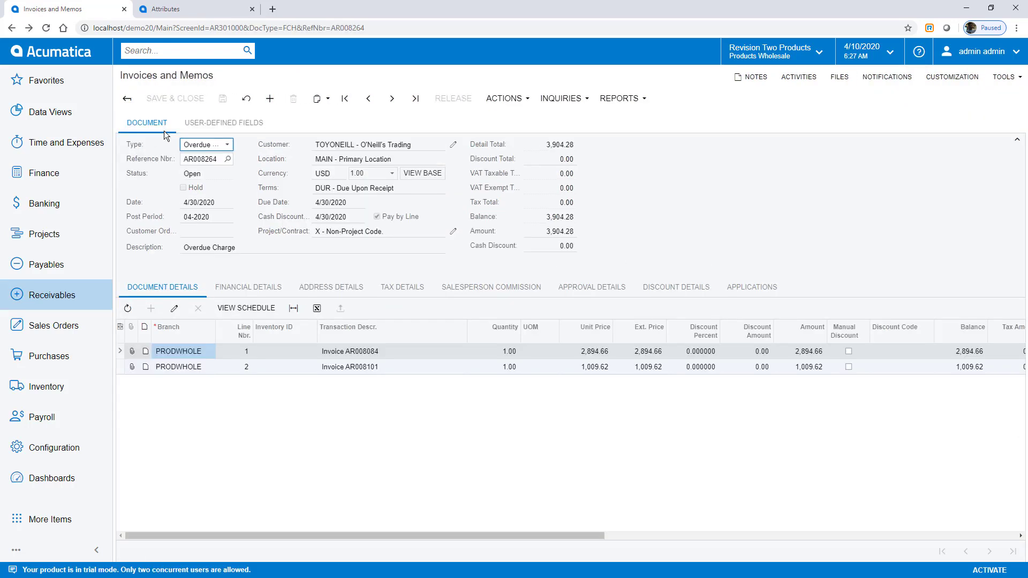
Step: Set the overdue charge's Collections specialist to the Finance employee with the ACCOUNTANT position from the Collections selection
click(222, 123)
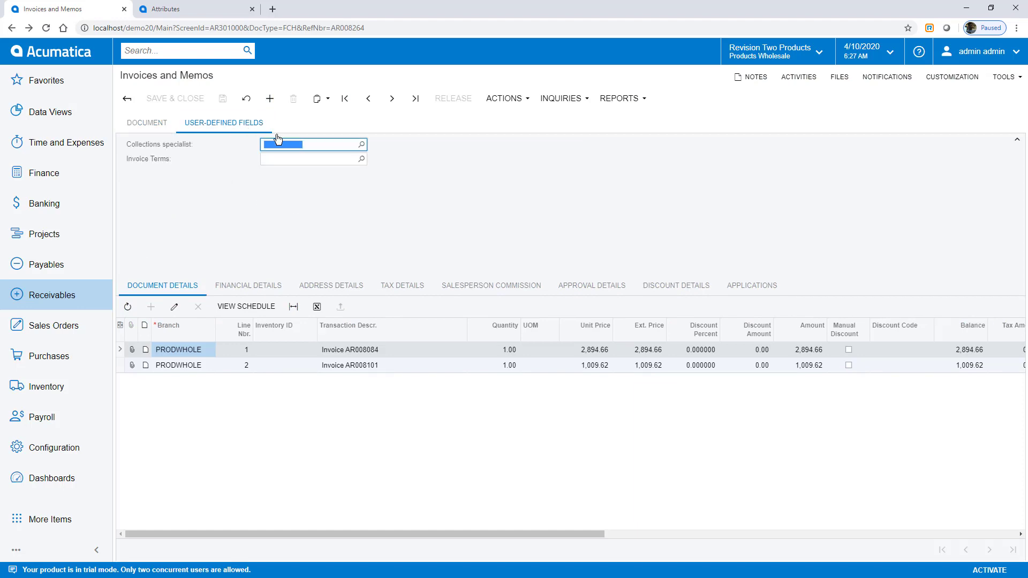
click(362, 144)
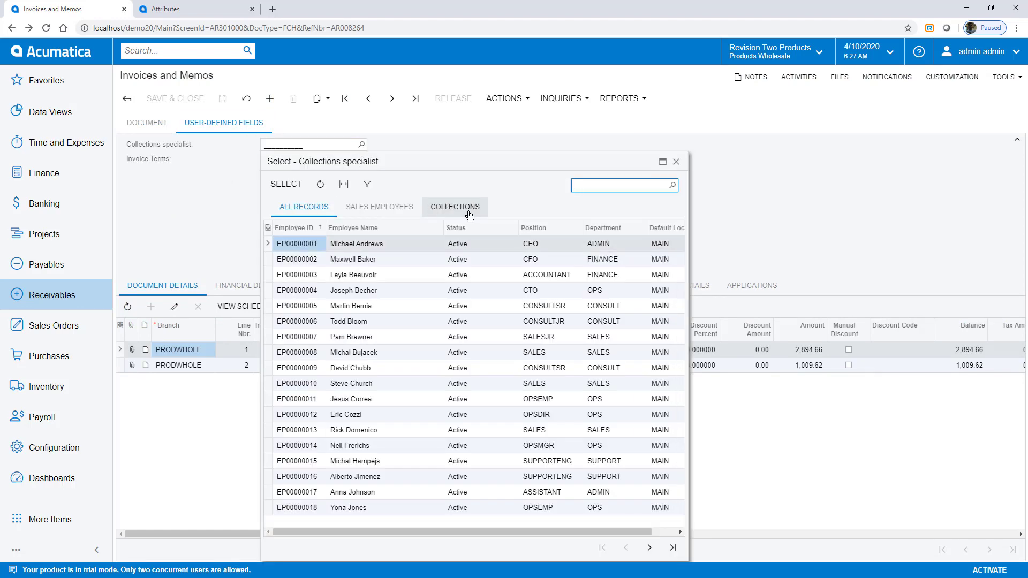
click(470, 214)
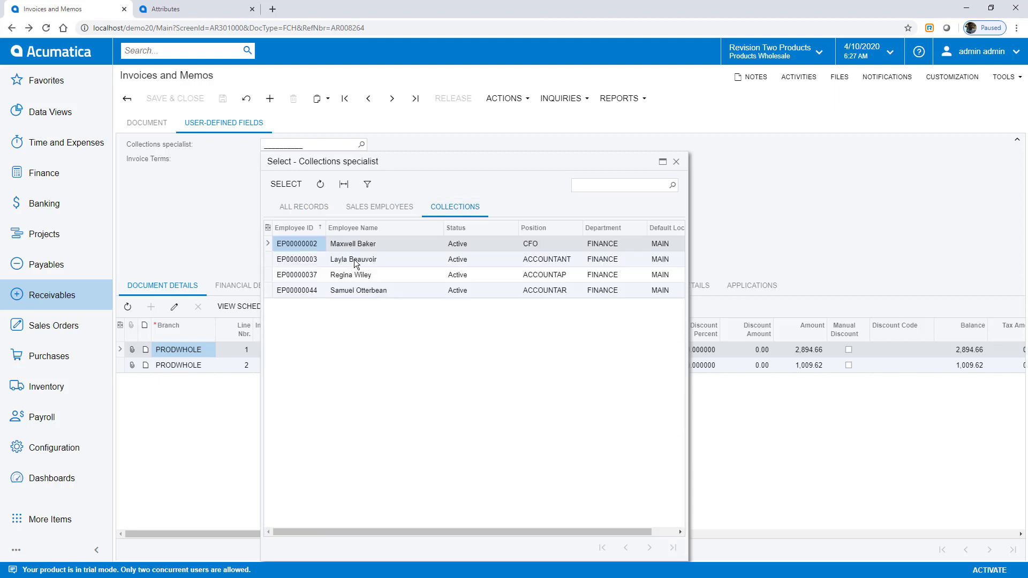
double_click(355, 259)
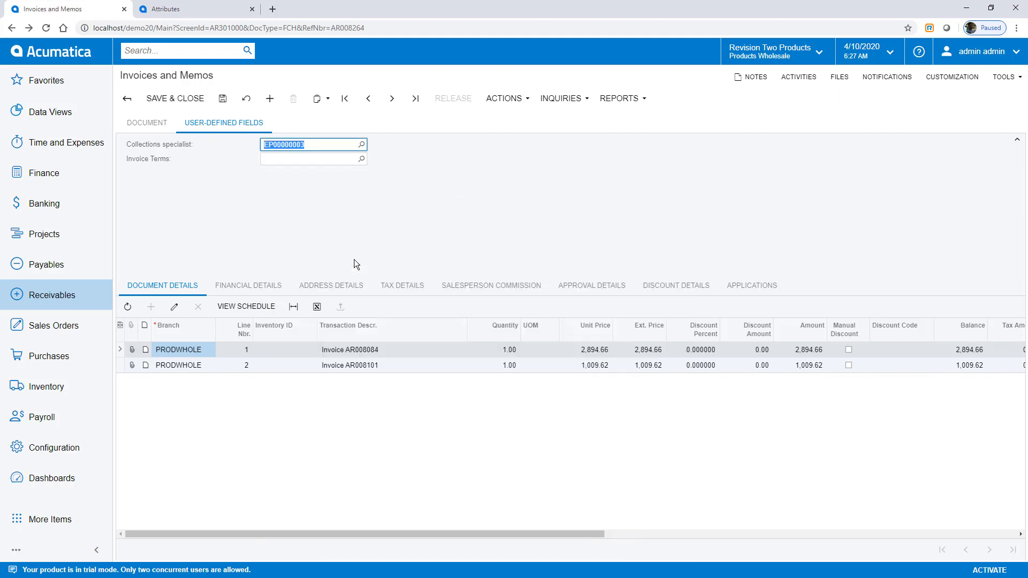
Step: Set the Invoice Terms user-defined field to 7D, then save and close the overdue charge
click(361, 159)
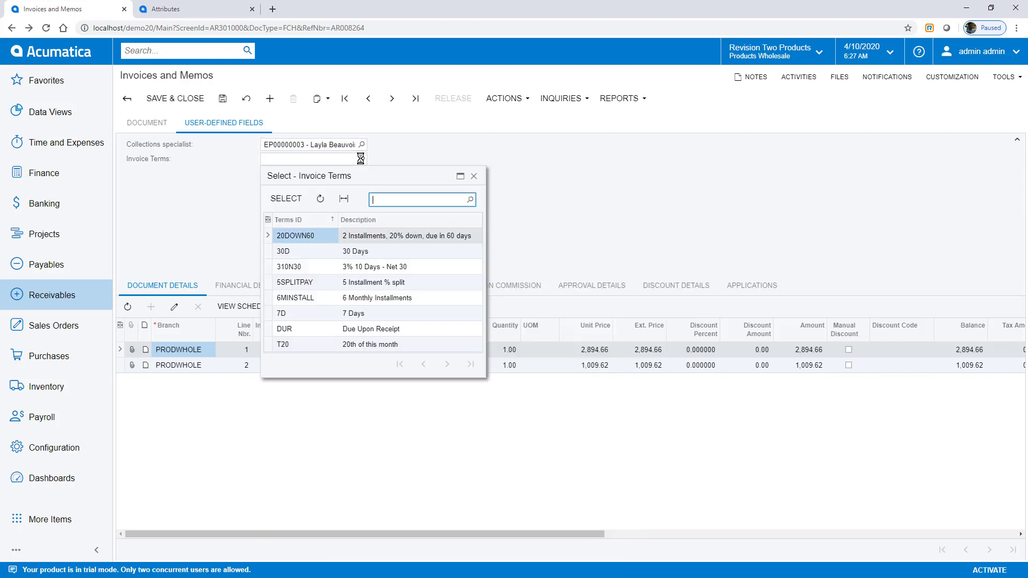
click(297, 314)
double_click(297, 314)
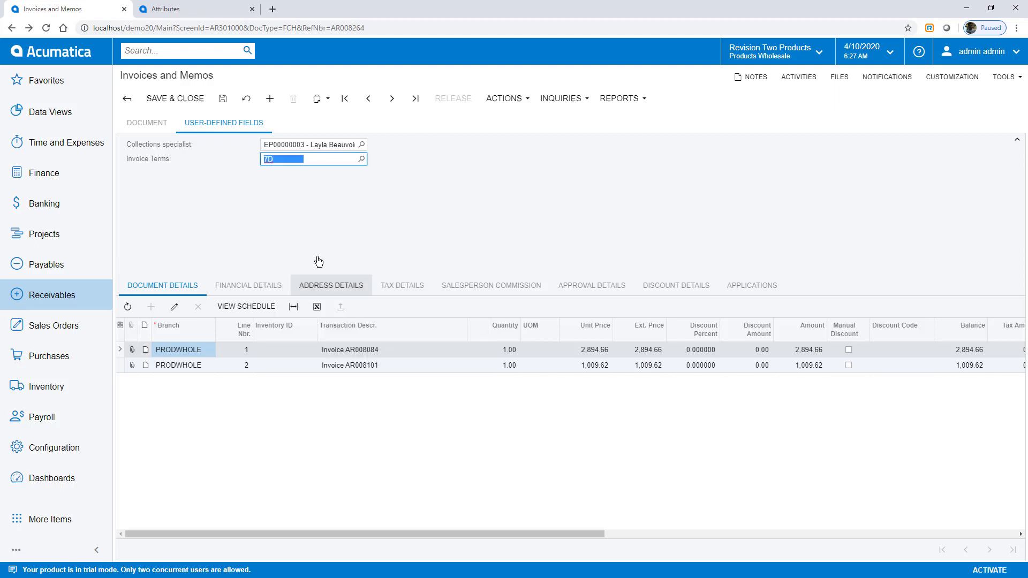
click(194, 108)
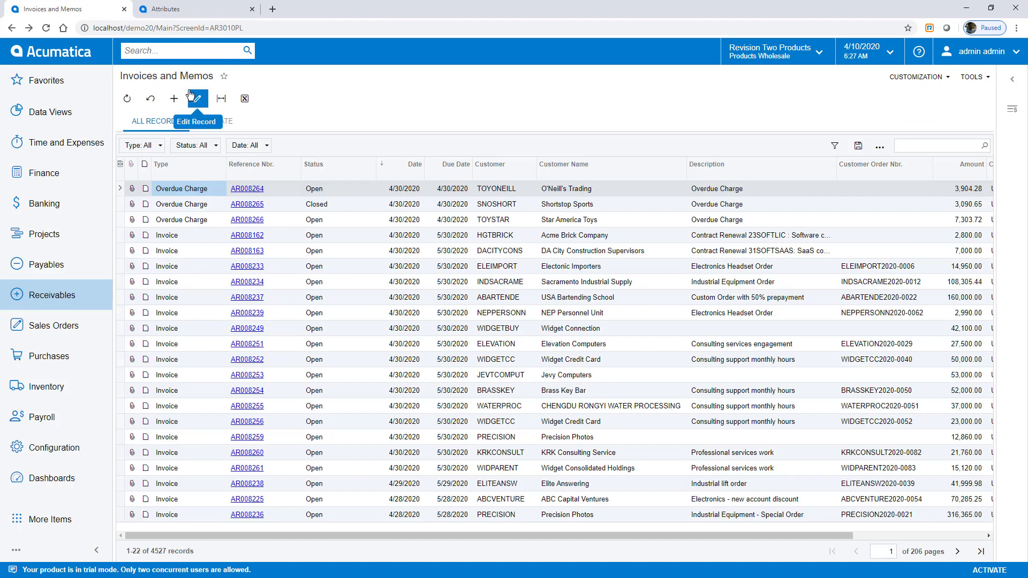
Step: Open the Generic Inquiry form in a new browser tab and load the AR-Invoices and Memos inquiry
click(188, 51)
text(generic)
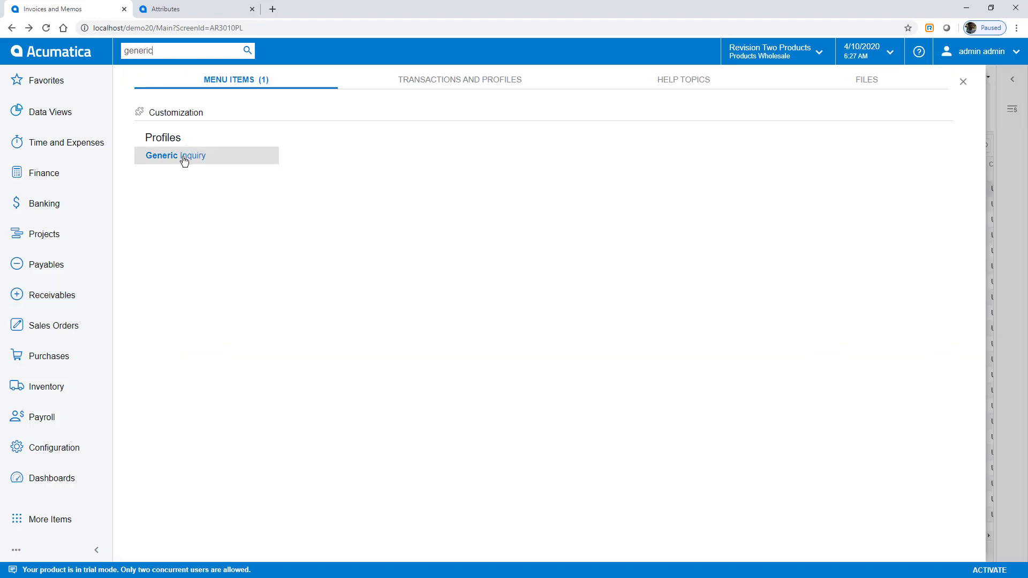
right_click(183, 158)
click(193, 174)
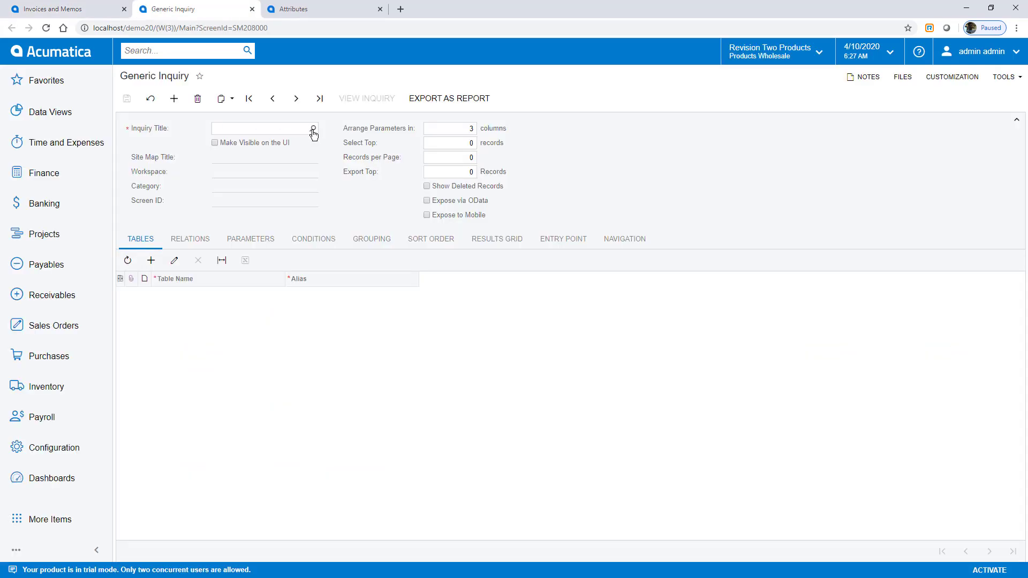
click(312, 128)
text(ar-invoi)
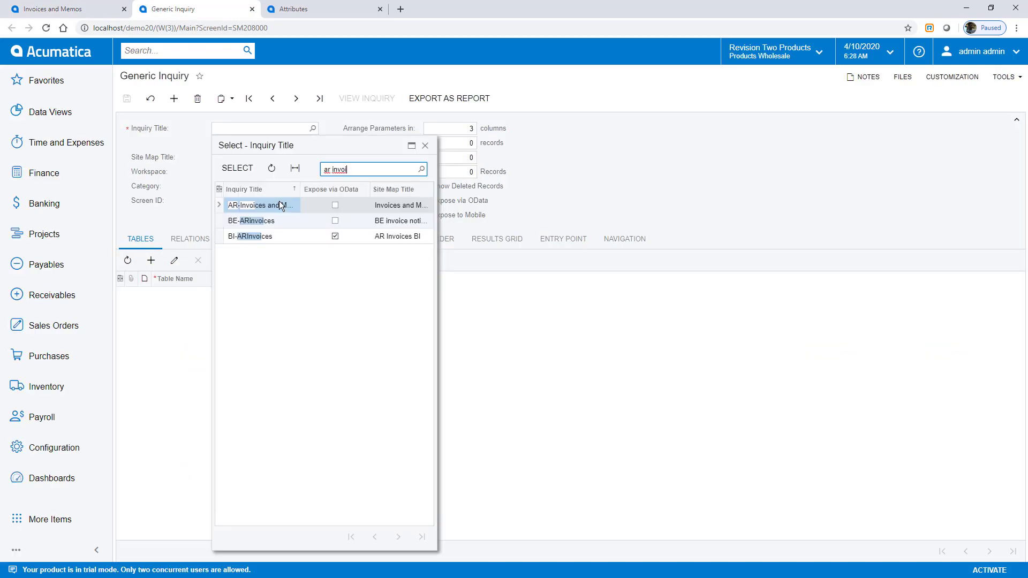
double_click(279, 203)
Step: Add the ARInvoice data field AttributeEMPCOLLECT as a new row of the inquiry's results grid and save the inquiry
click(497, 239)
click(253, 267)
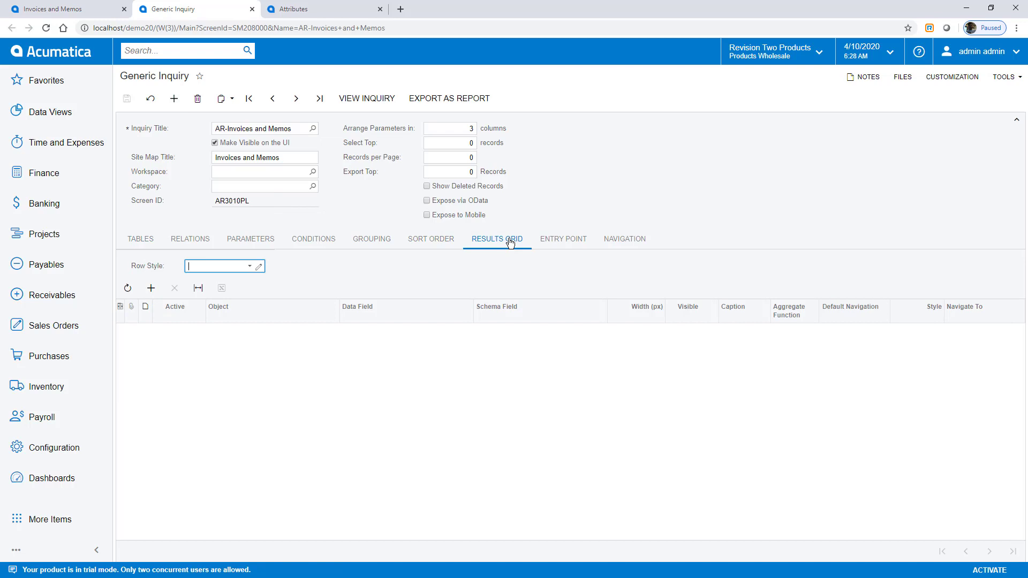
click(151, 288)
click(399, 533)
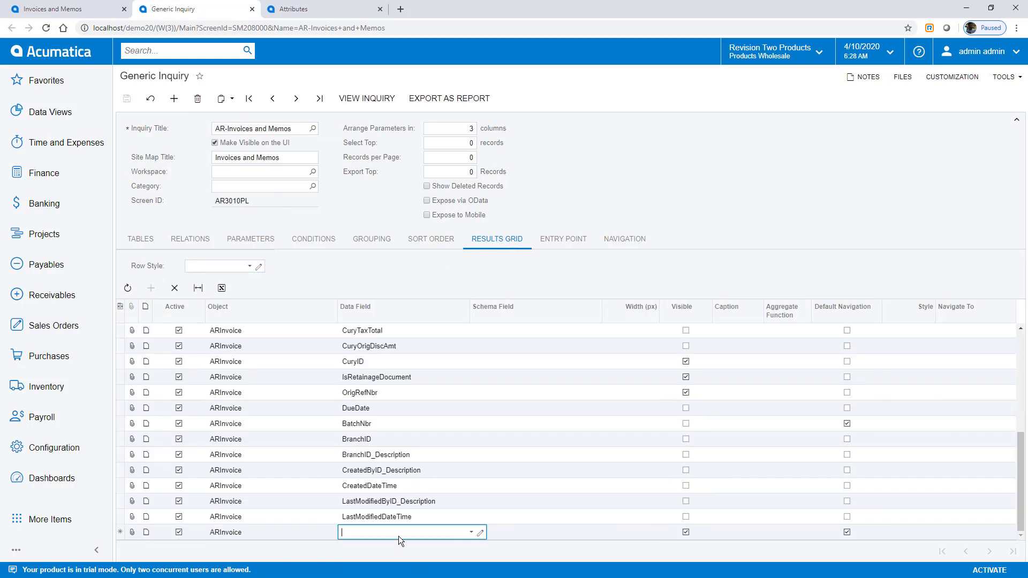
text(attr)
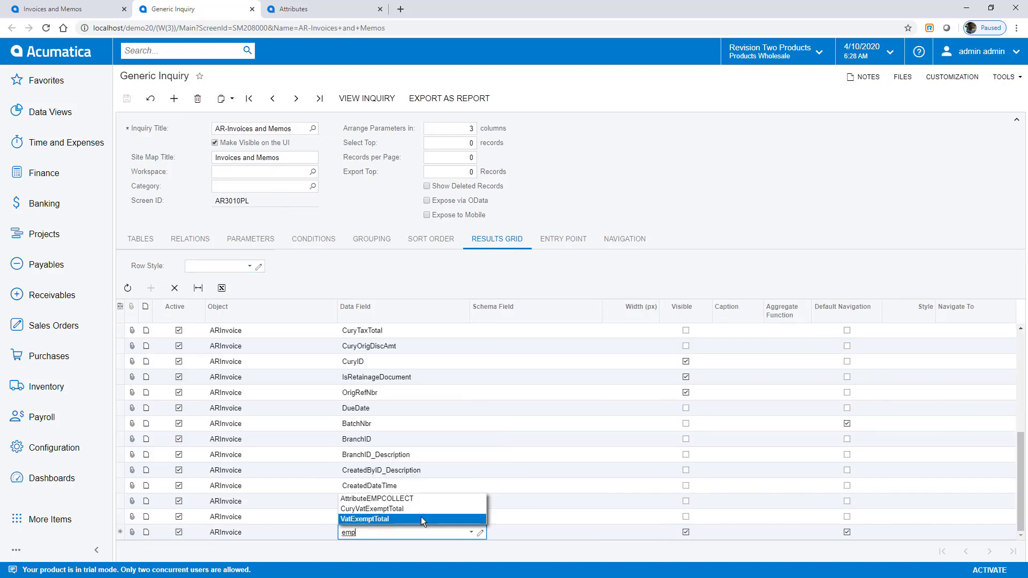
click(419, 502)
key(Tab)
key(Tab)
key(Tab)
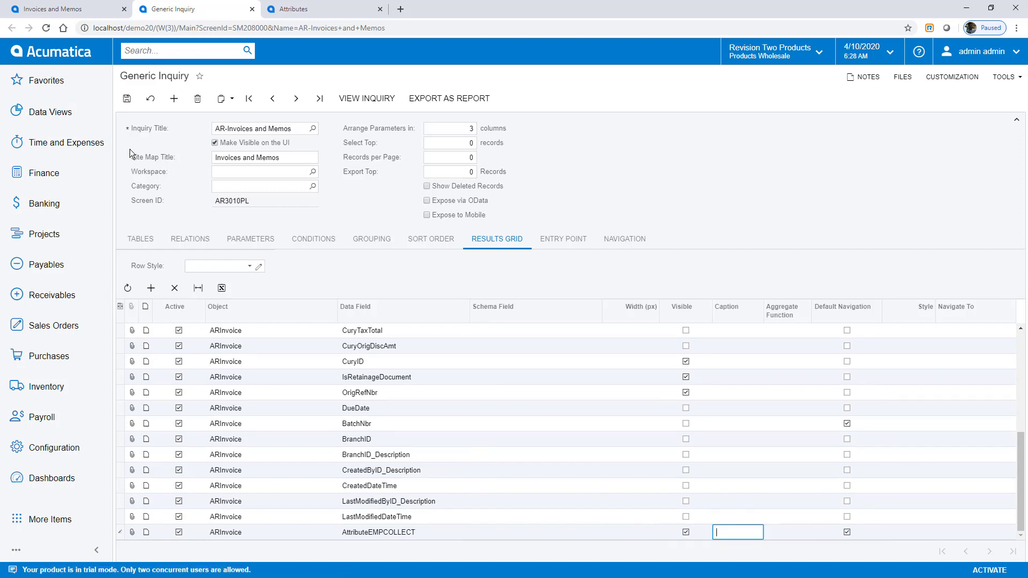
click(130, 100)
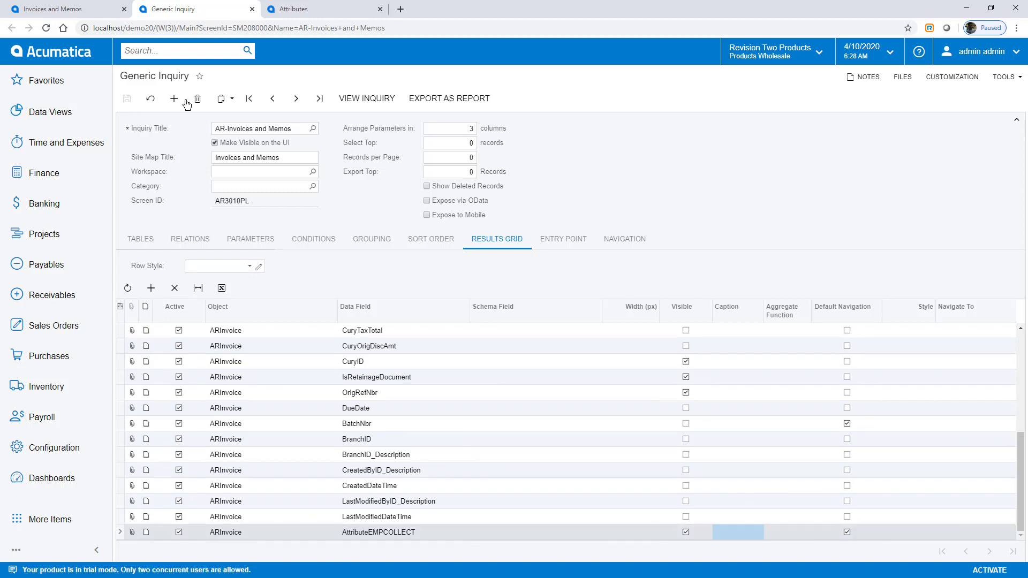
Step: View the Invoices and Memos inquiry and examine its Collections specialist column
click(368, 99)
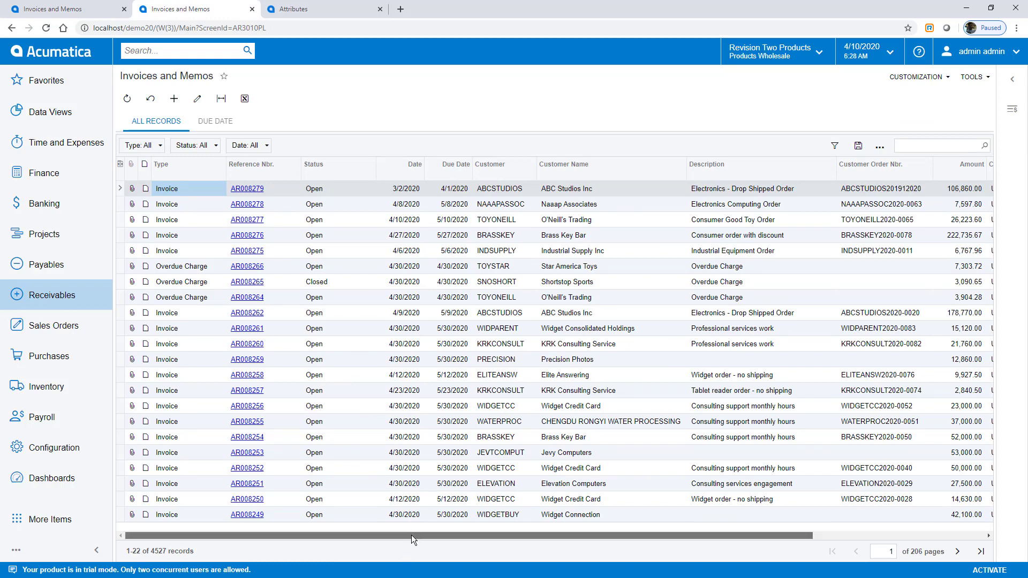
drag(411, 535, 701, 538)
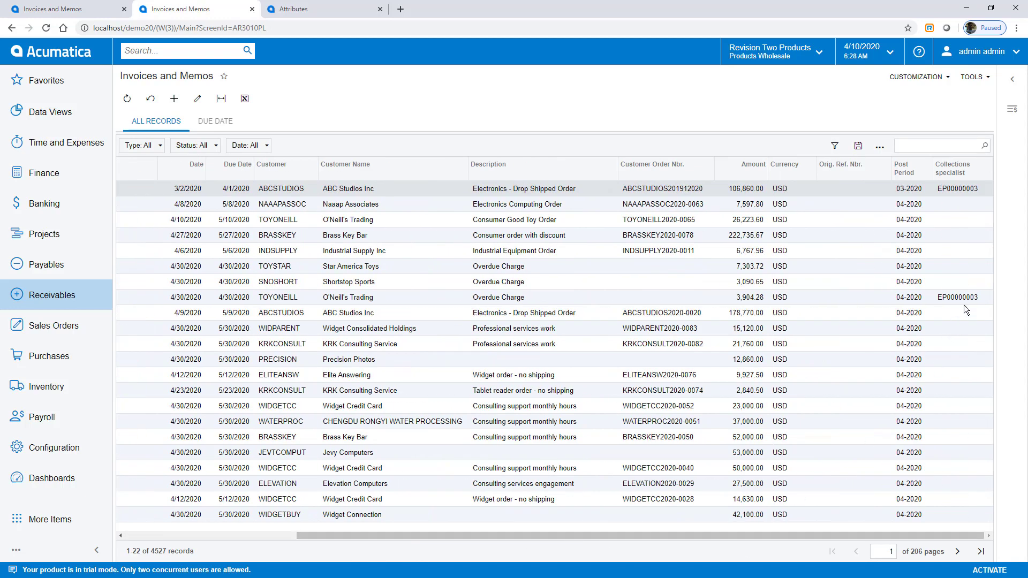